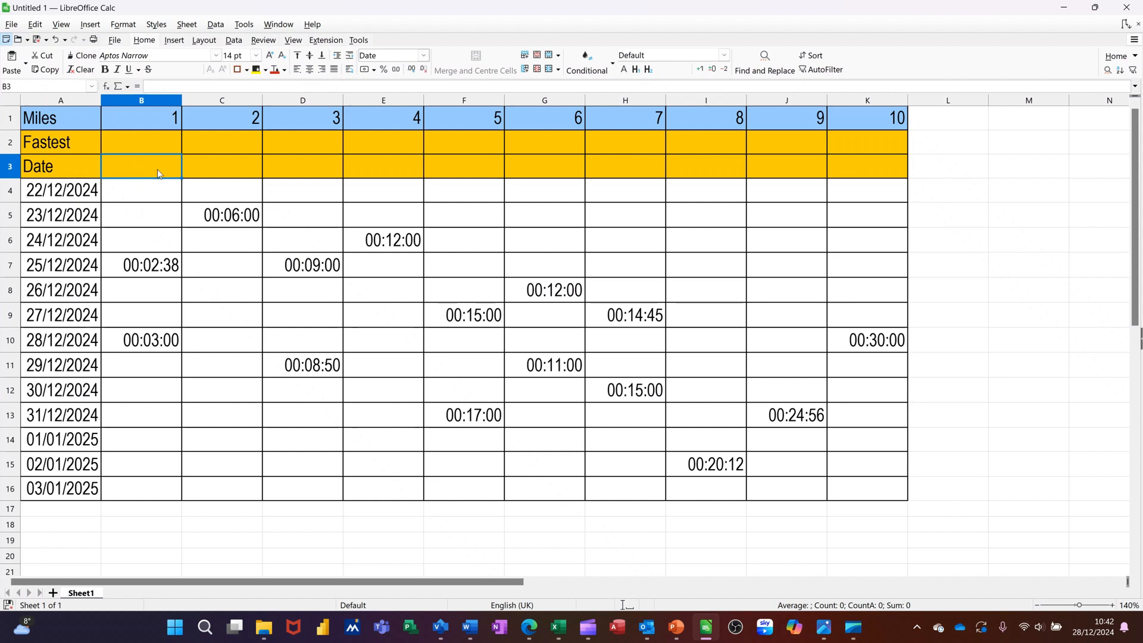
# Enter =MIN(B4:B16) in cell B2 to find the fastest time for 1 mile.
pyautogui.click(144, 148)
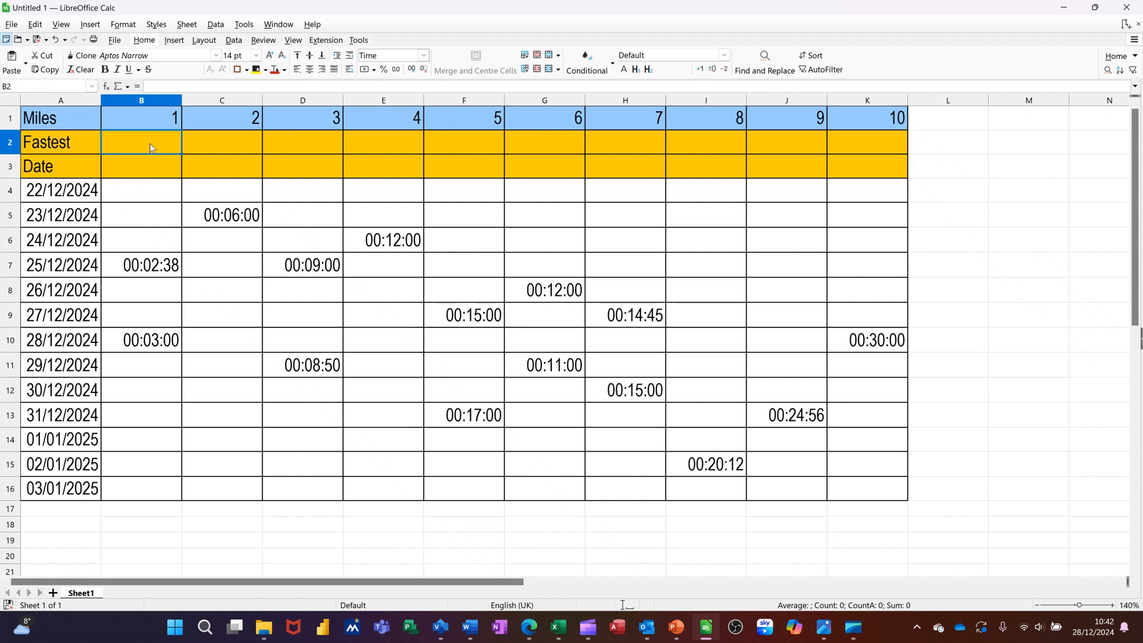
pyautogui.write('=mi')
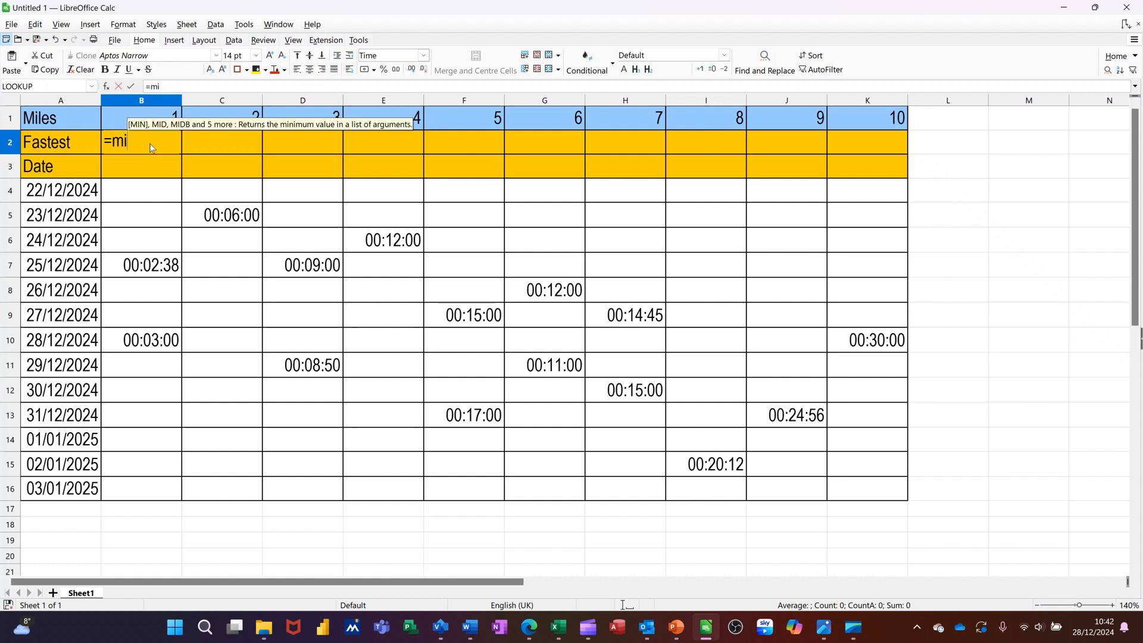
pyautogui.write('n(')
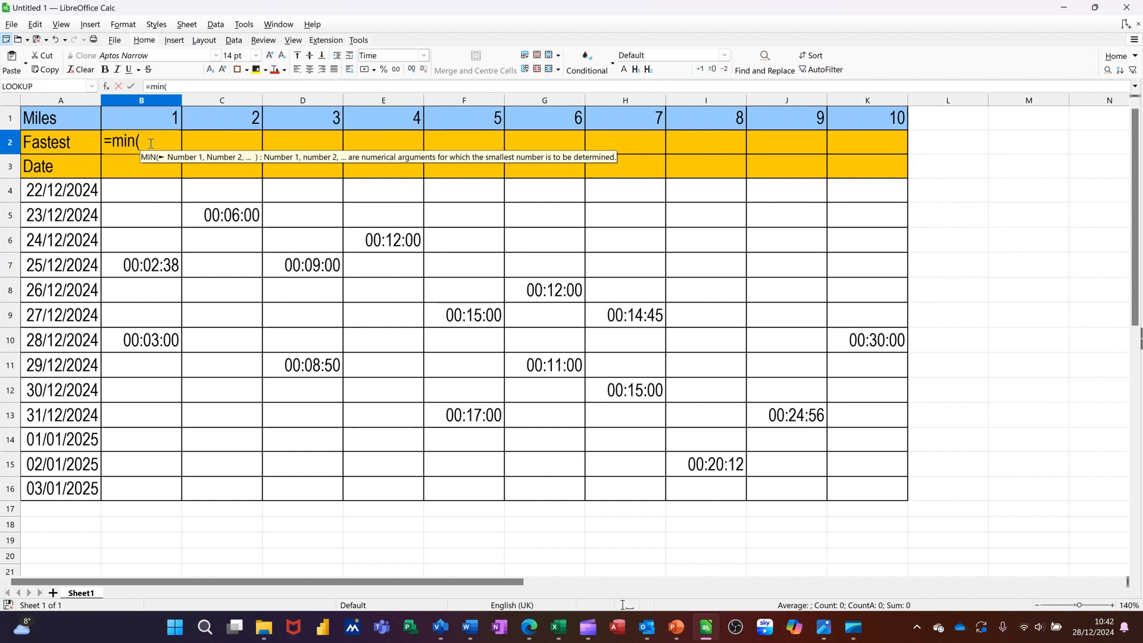
pyautogui.moveTo(133, 193); pyautogui.dragTo(130, 265)
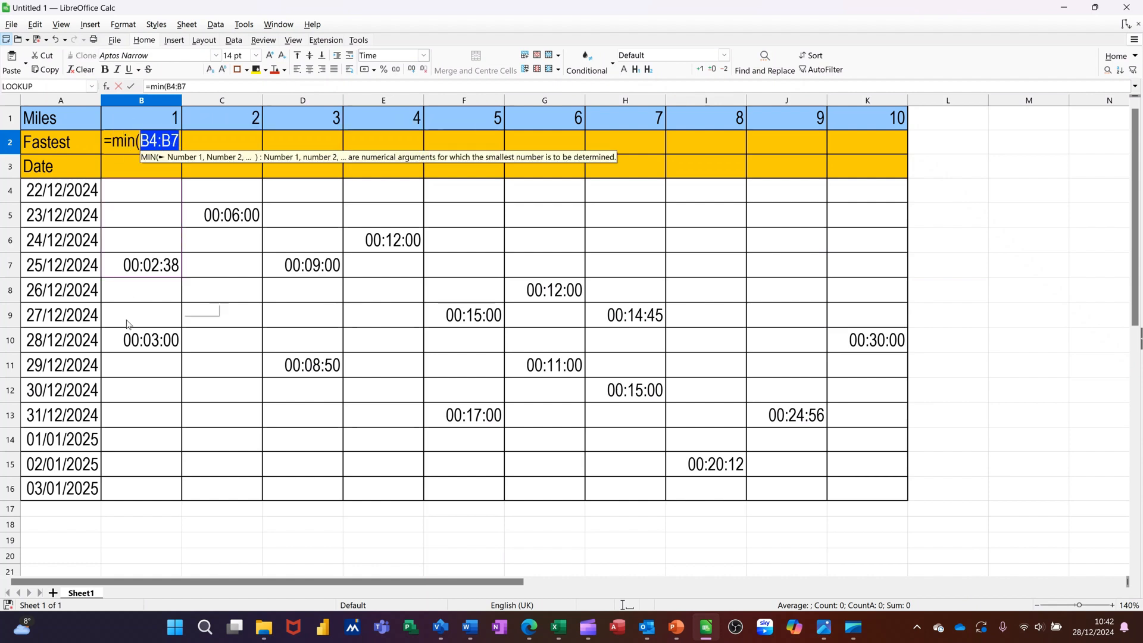
pyautogui.moveTo(126, 325); pyautogui.dragTo(120, 495)
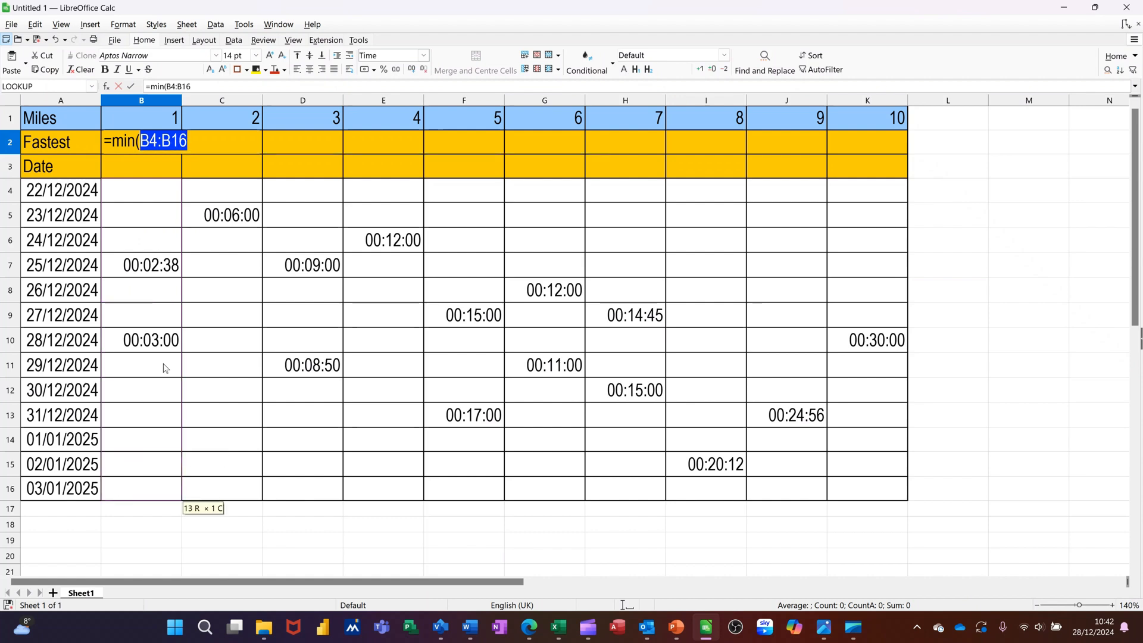
pyautogui.write(')')
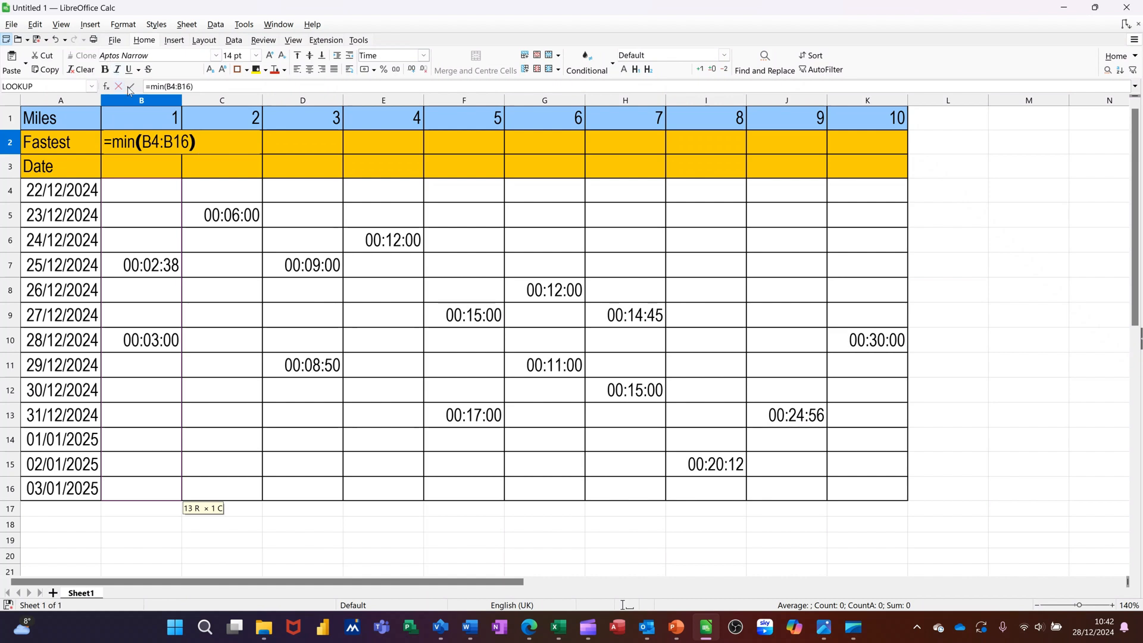
pyautogui.click(131, 86)
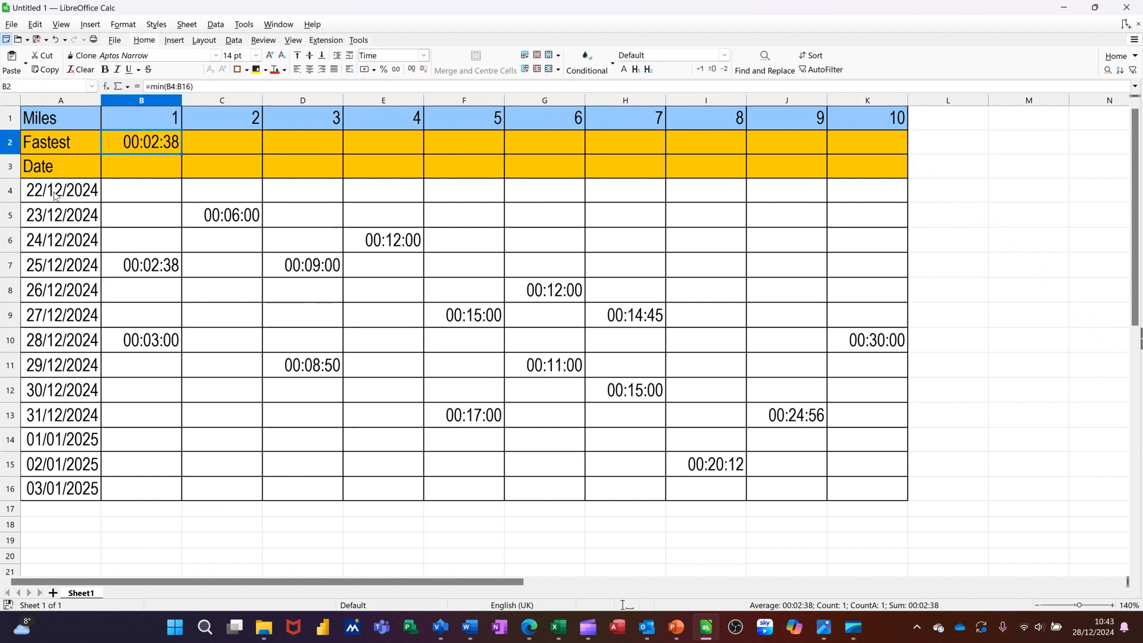
# Name the date cells A4:A16 as the range "dates".
pyautogui.moveTo(55, 194); pyautogui.dragTo(45, 484)
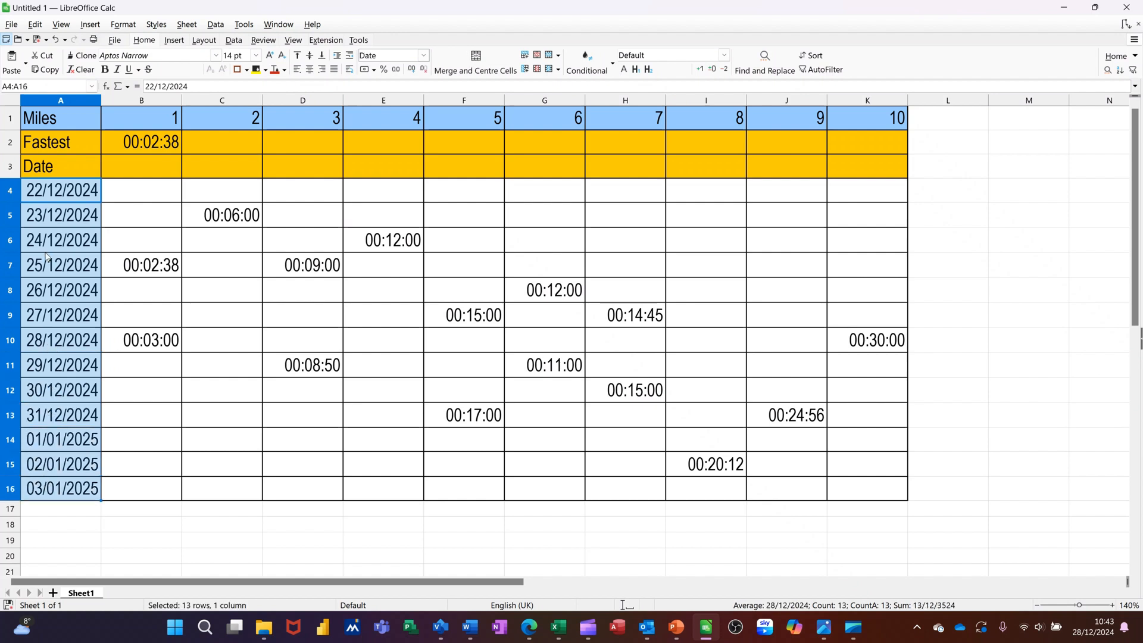
pyautogui.click(36, 82)
pyautogui.write('dates')
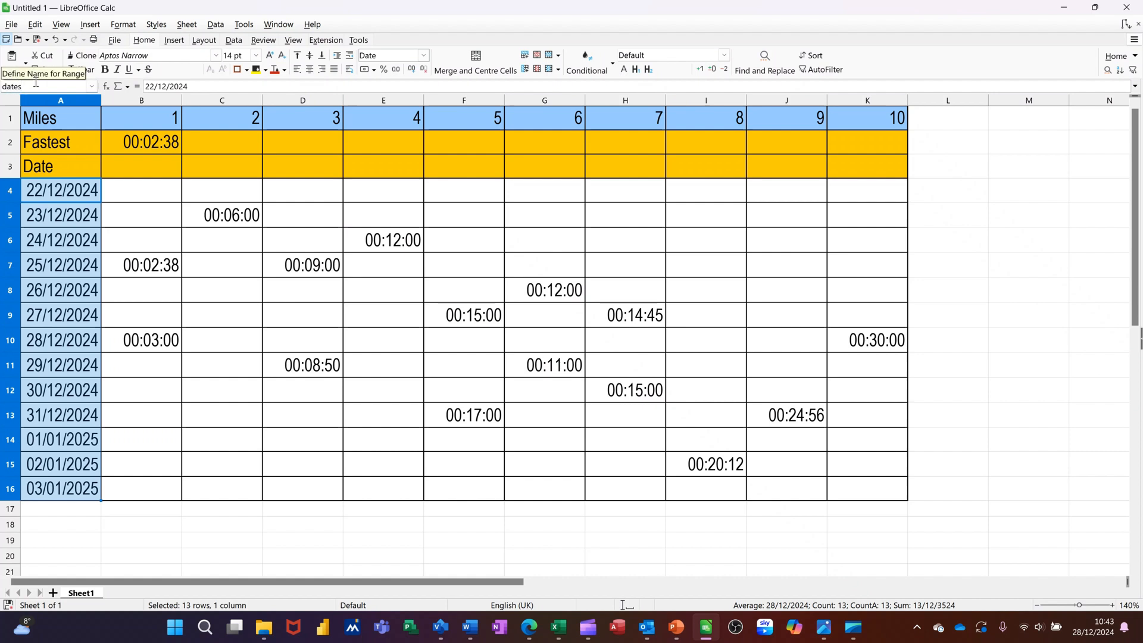
pyautogui.press('Return')
# Enter =LOOKUP(B2,B4:B16,dates) in cell B3 to return the date of the fastest 1-mile time.
pyautogui.click(146, 162)
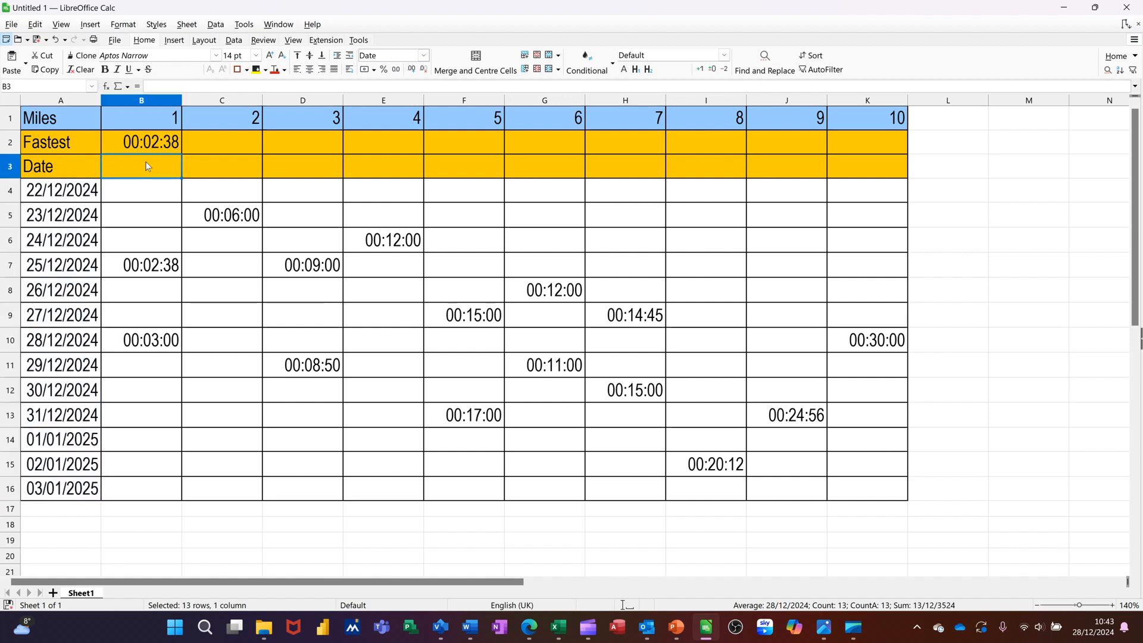
pyautogui.write('=')
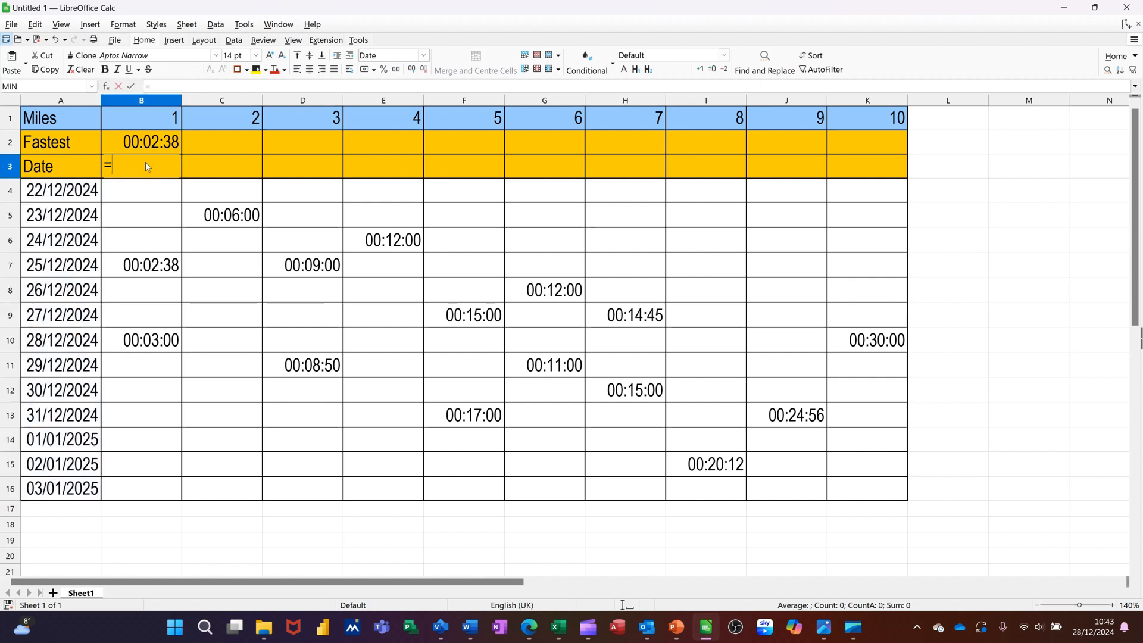
pyautogui.write('lookup')
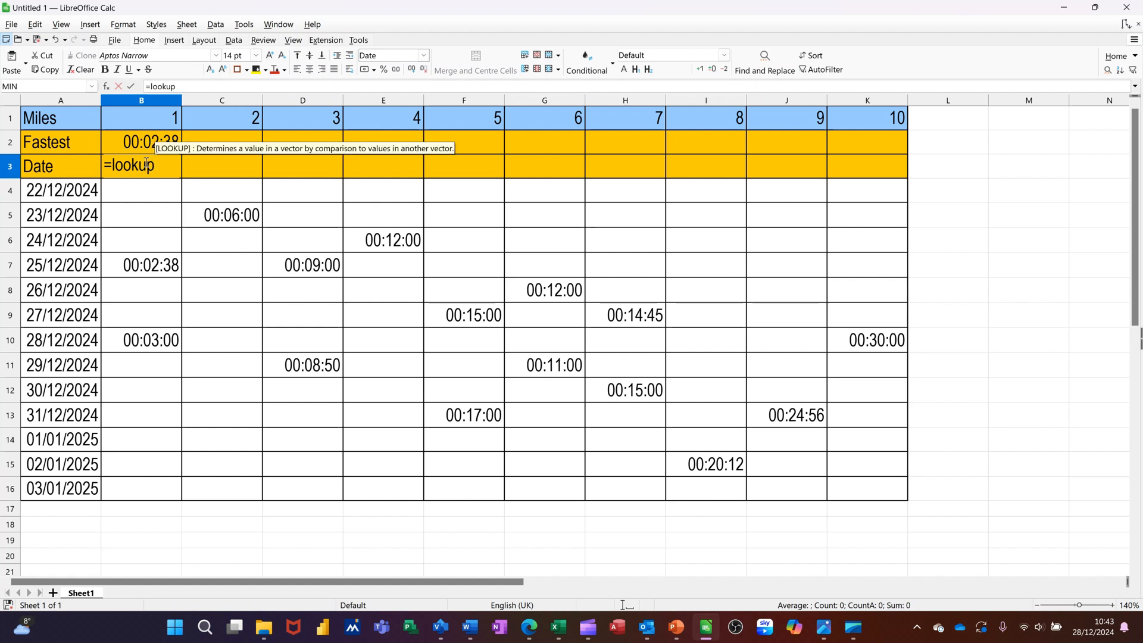
pyautogui.write('(')
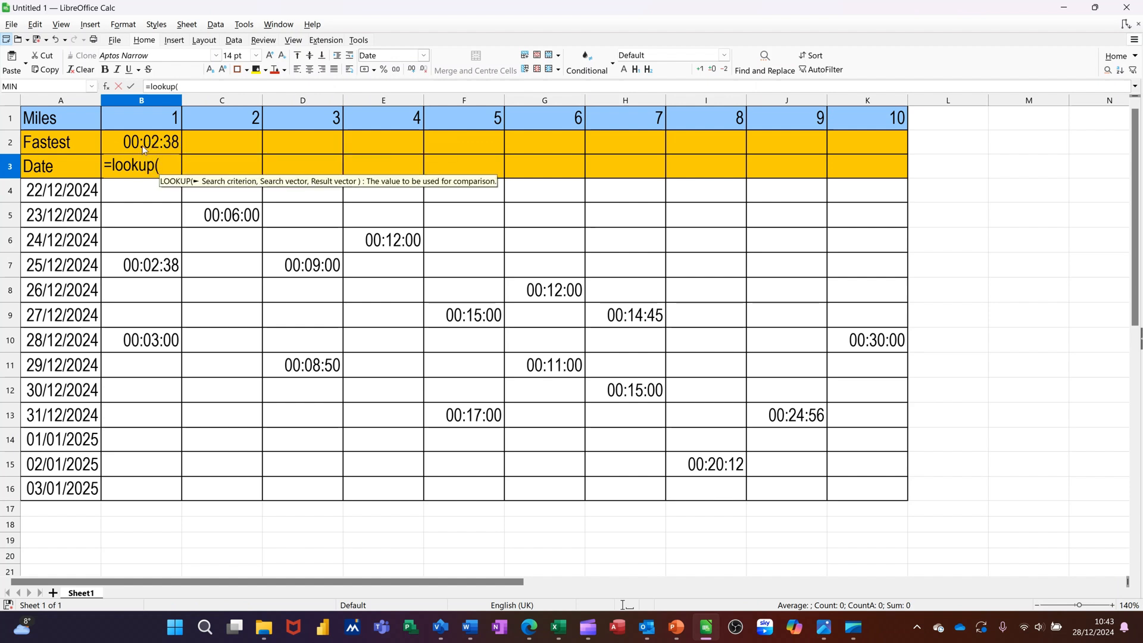
pyautogui.click(144, 148)
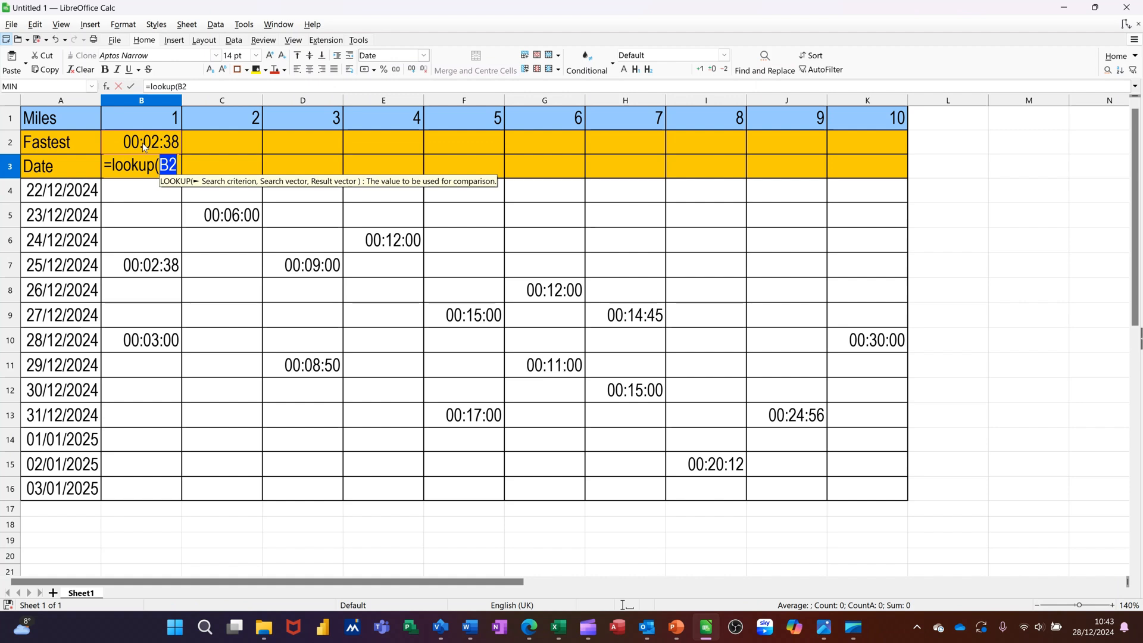
pyautogui.write(',')
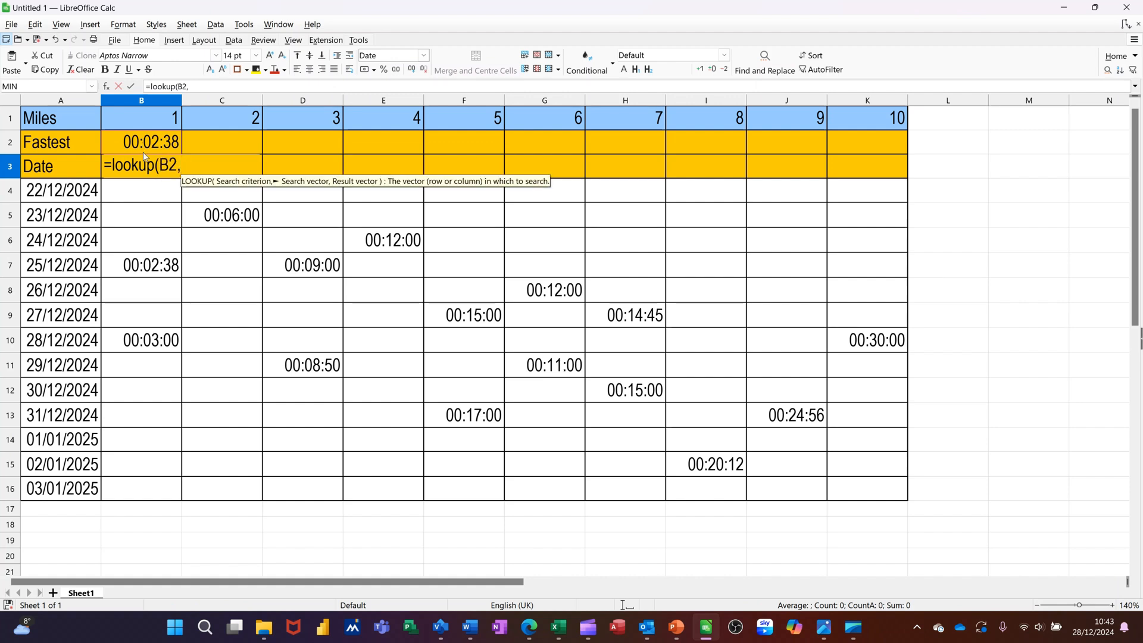
pyautogui.moveTo(147, 196); pyautogui.dragTo(150, 487)
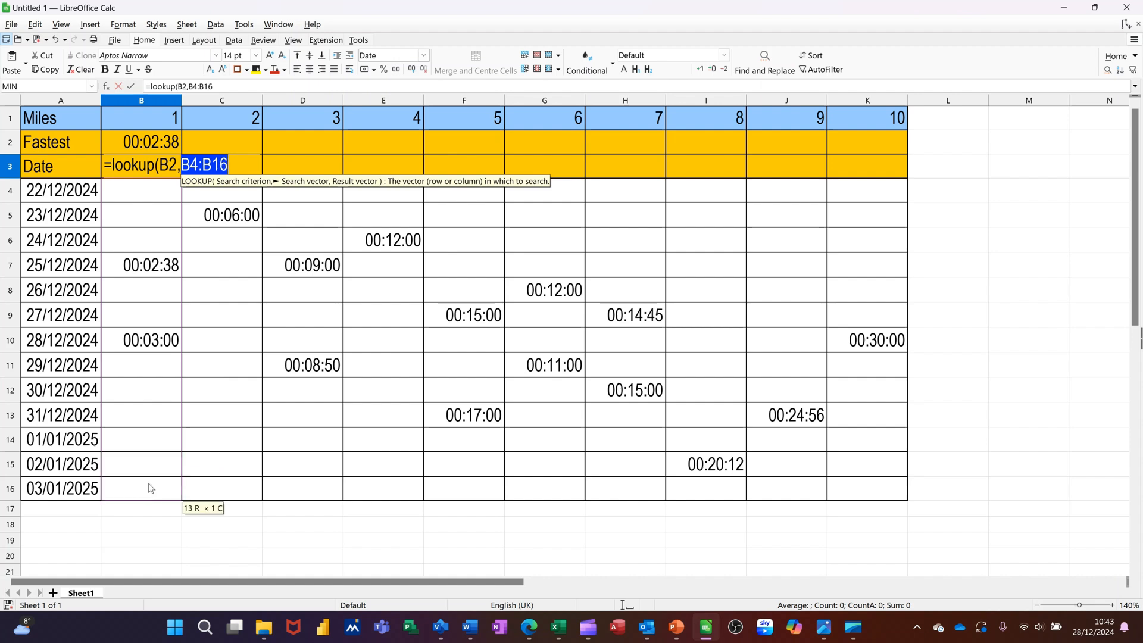
pyautogui.write(',')
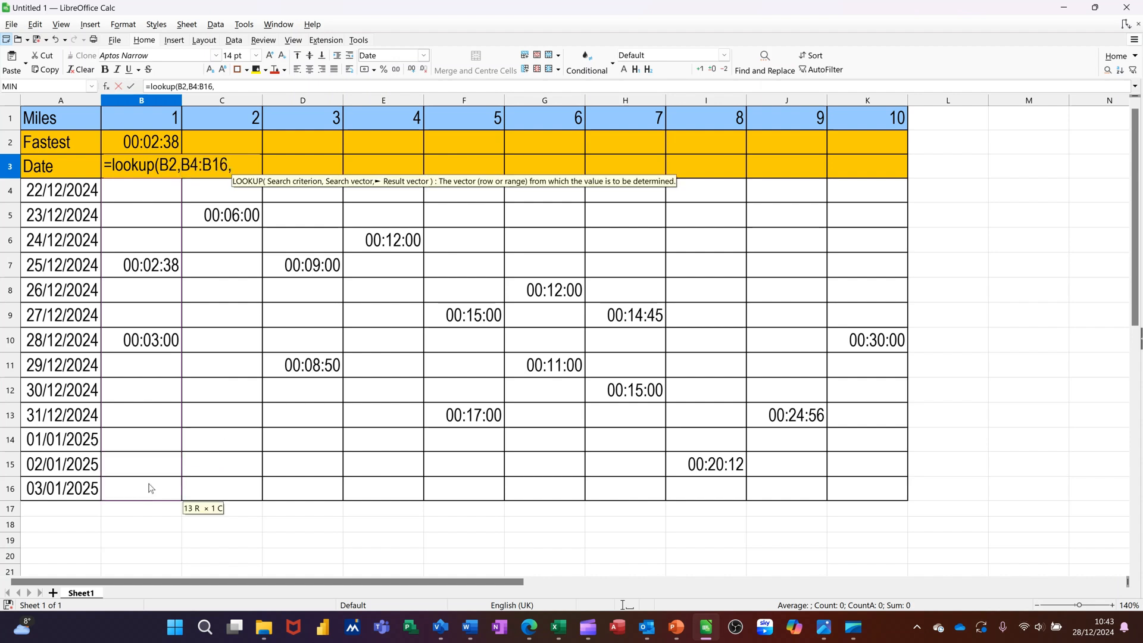
pyautogui.write('dates')
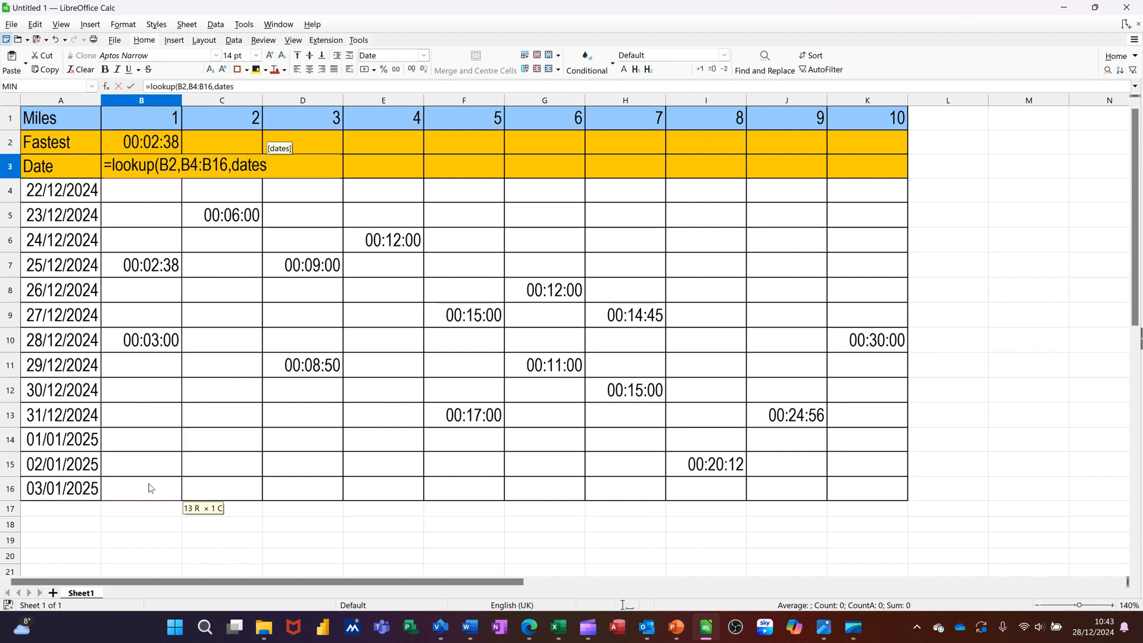
pyautogui.write(')')
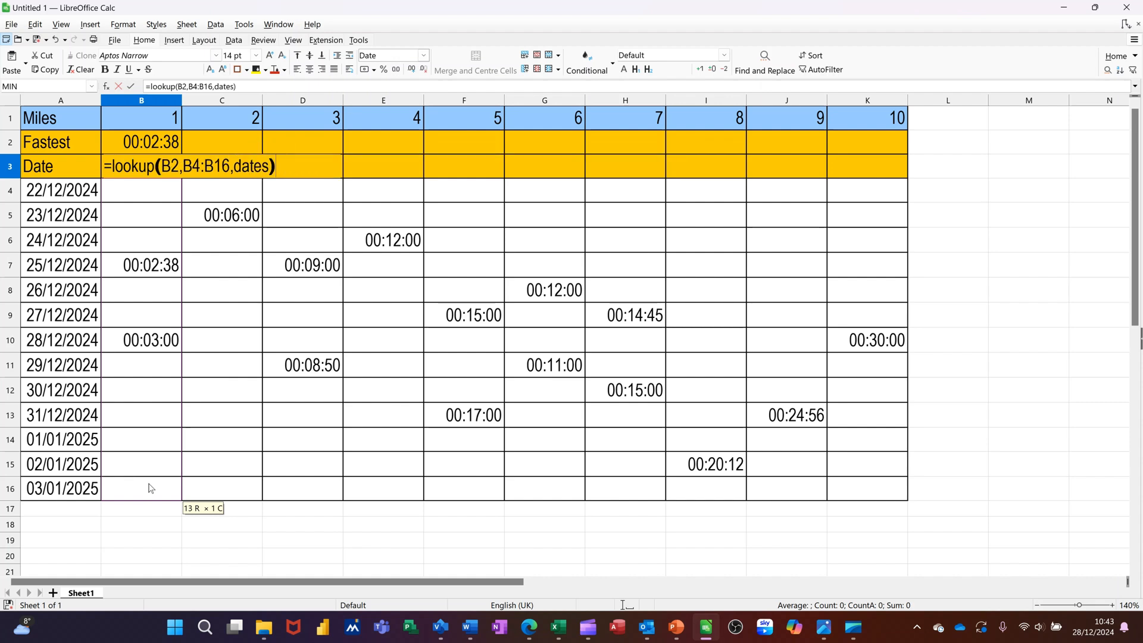
pyautogui.click(130, 88)
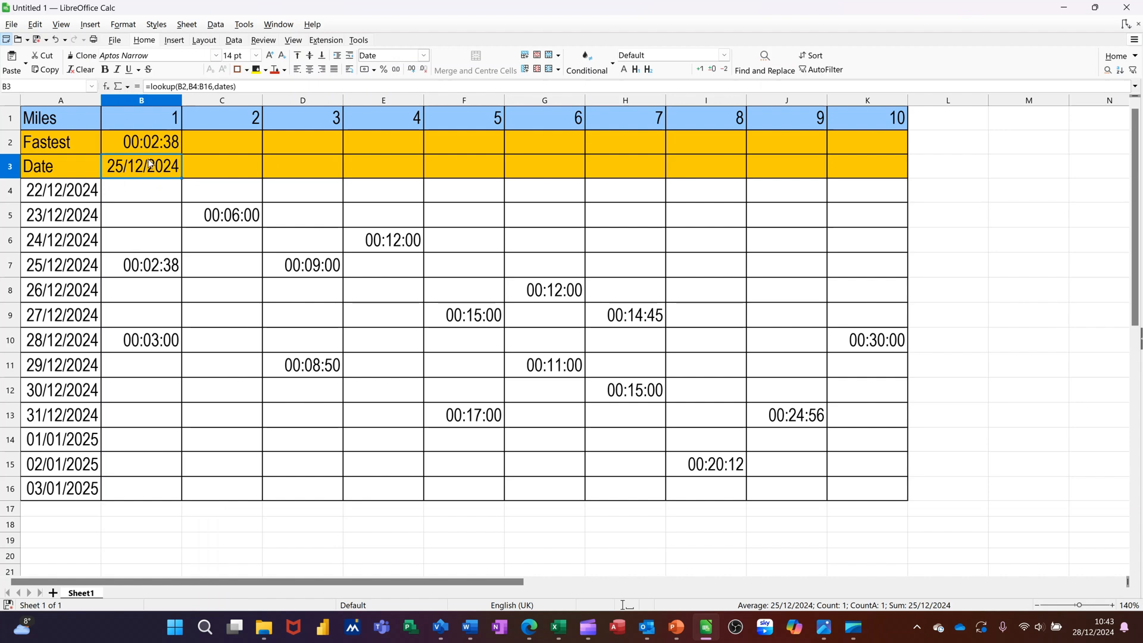
# Enter a 1-mile time of 00:02:00 for 23/12/2024 in cell B5.
pyautogui.click(149, 220)
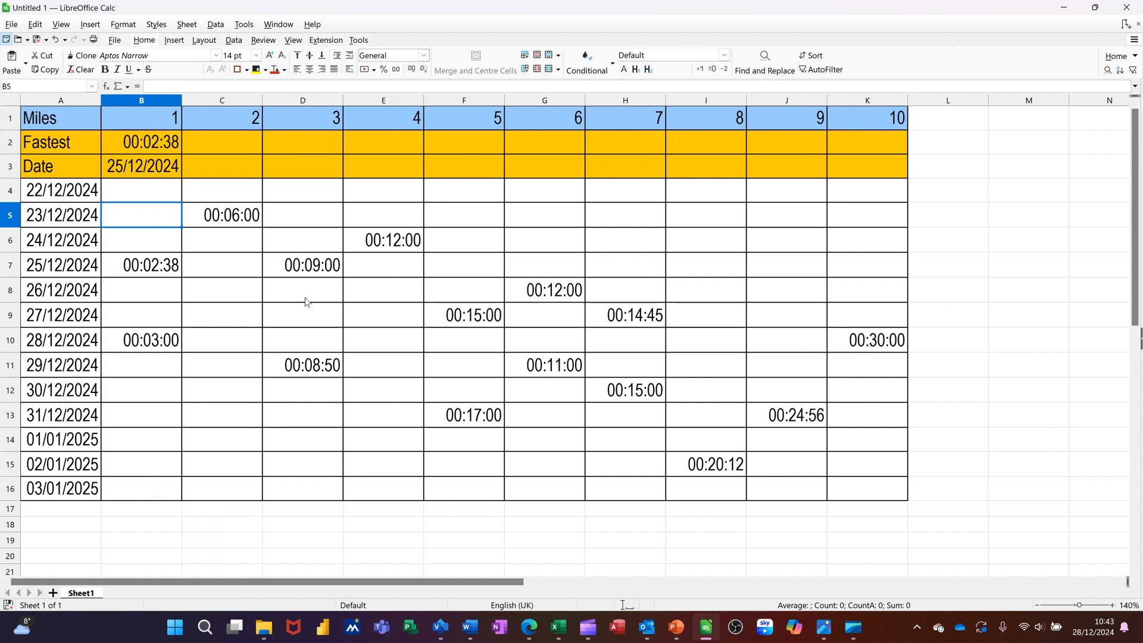
pyautogui.write('00:')
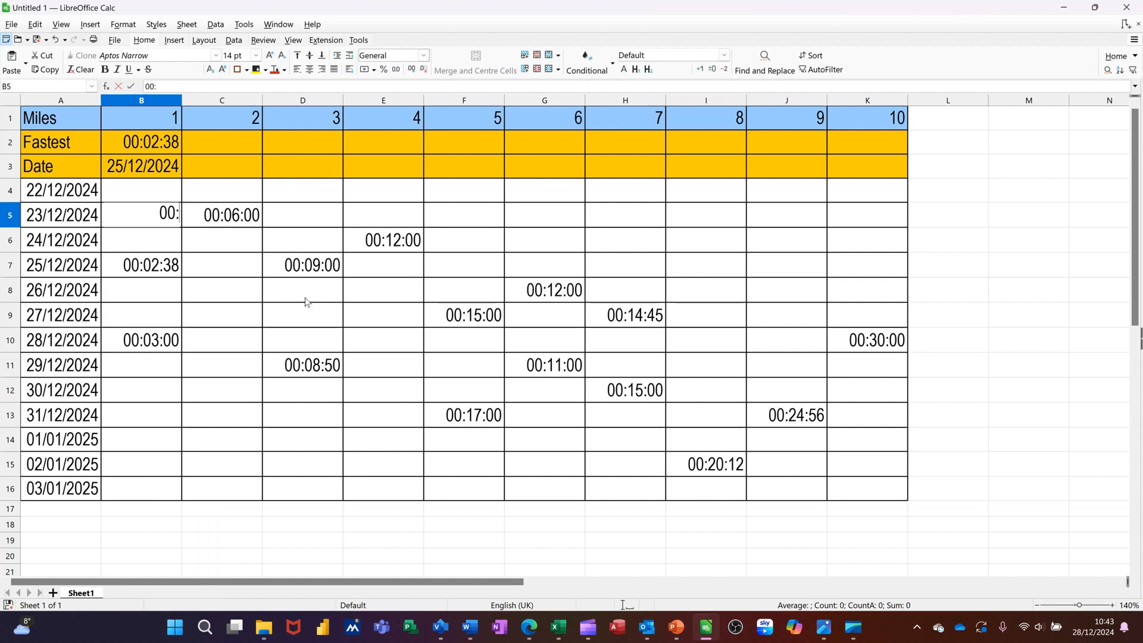
pyautogui.write('02:00')
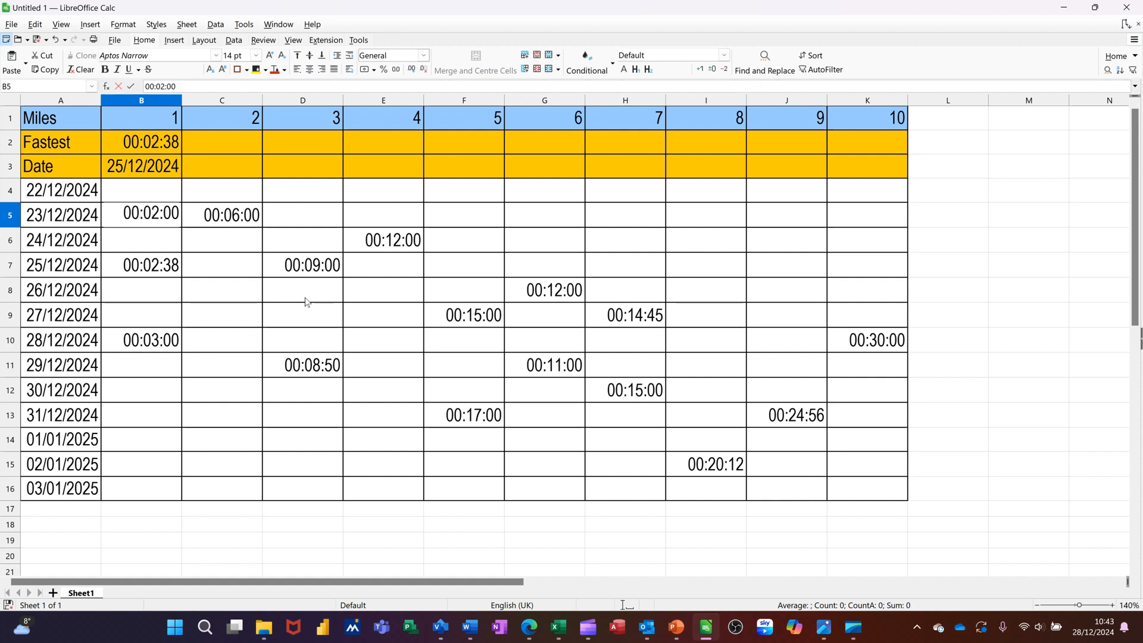
pyautogui.click(157, 294)
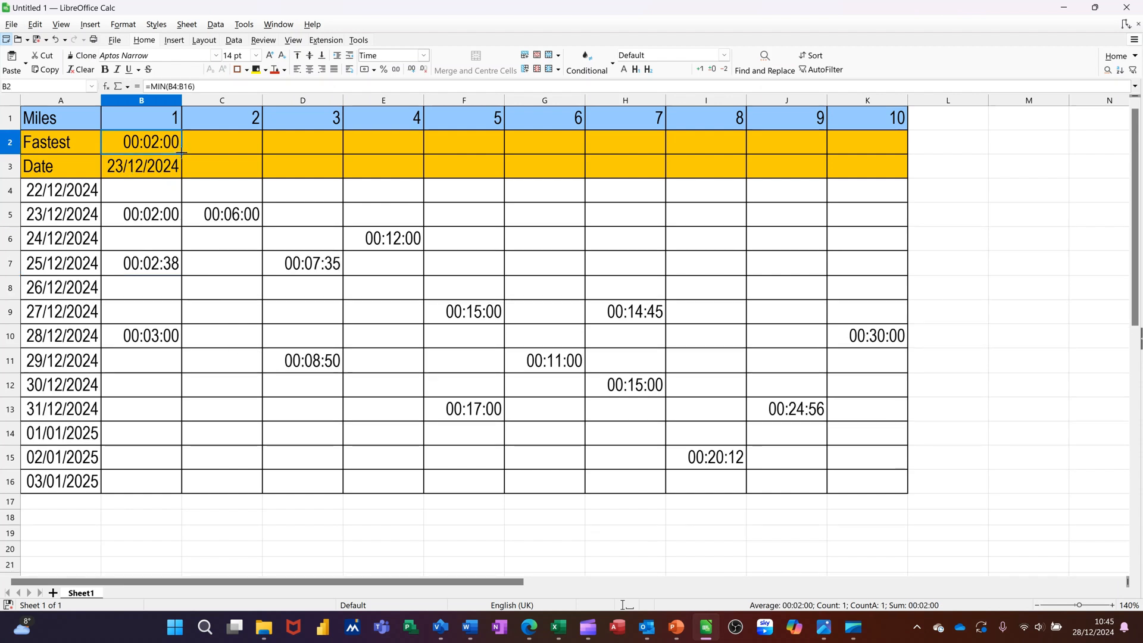
# Fill the fastest-time formula in B2 and the date formula in B3 across to column K.
pyautogui.moveTo(181, 153); pyautogui.dragTo(884, 167)
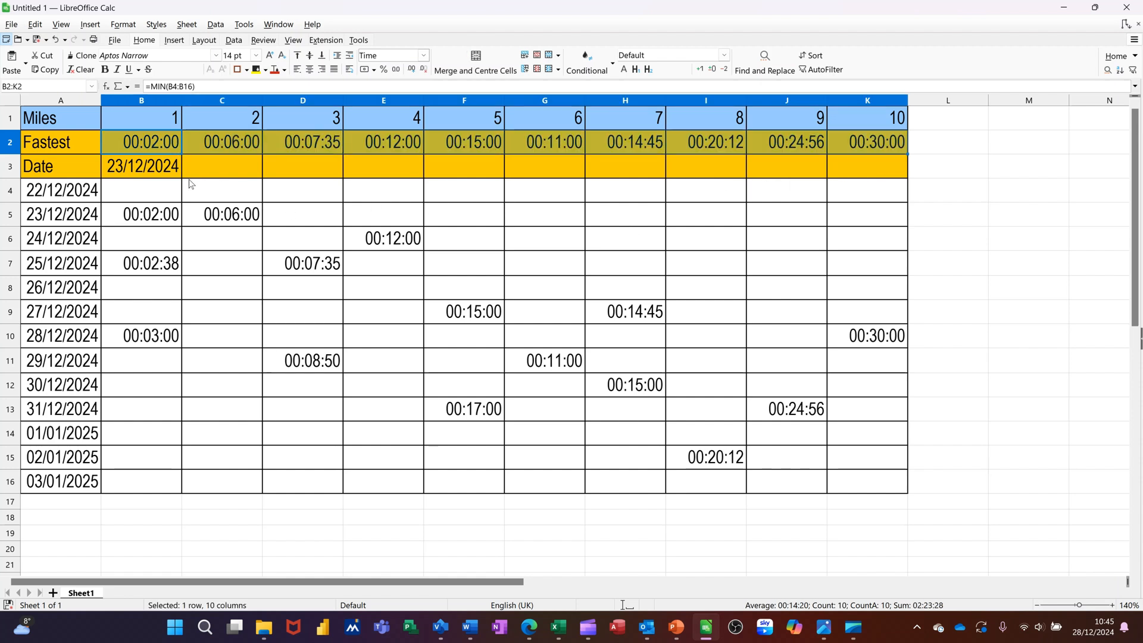
pyautogui.click(156, 174)
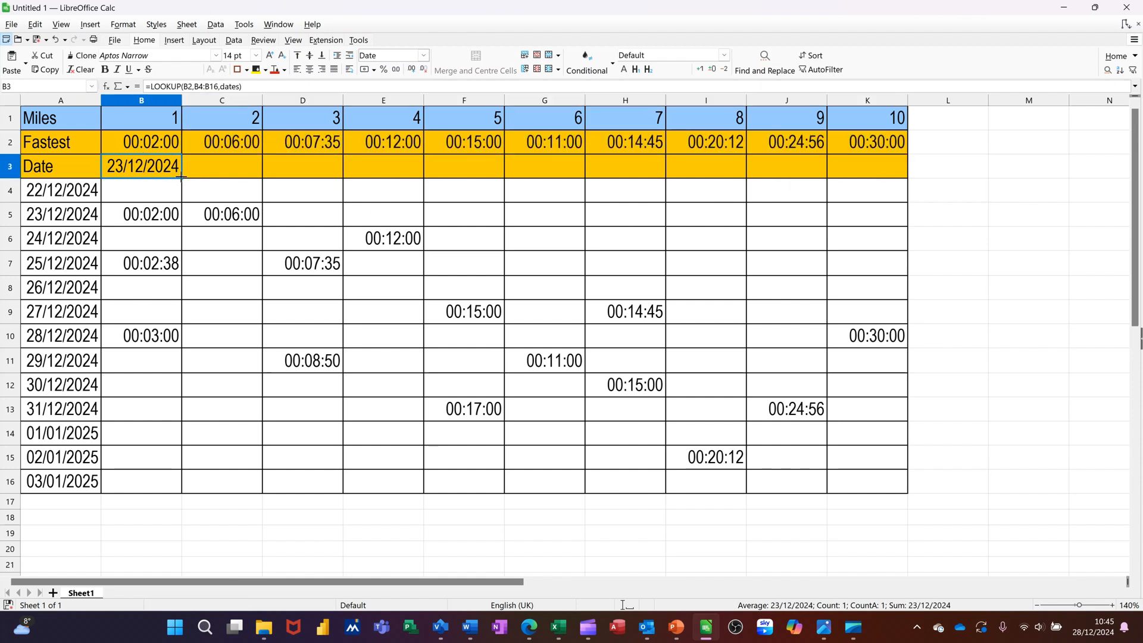
pyautogui.moveTo(181, 176); pyautogui.dragTo(879, 193)
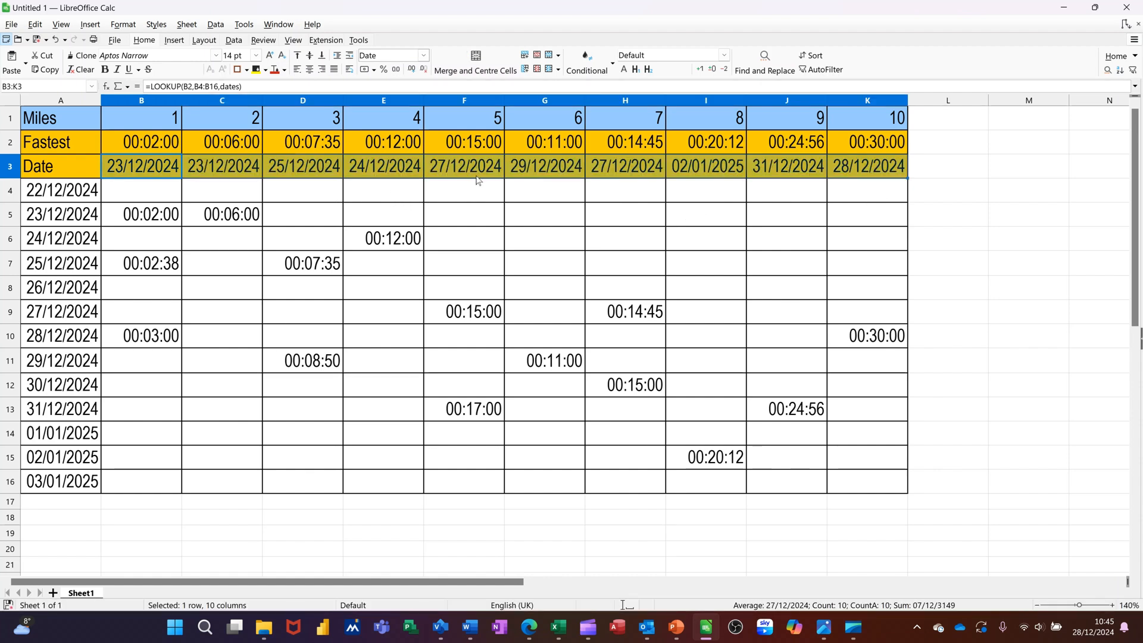
pyautogui.press('Down')
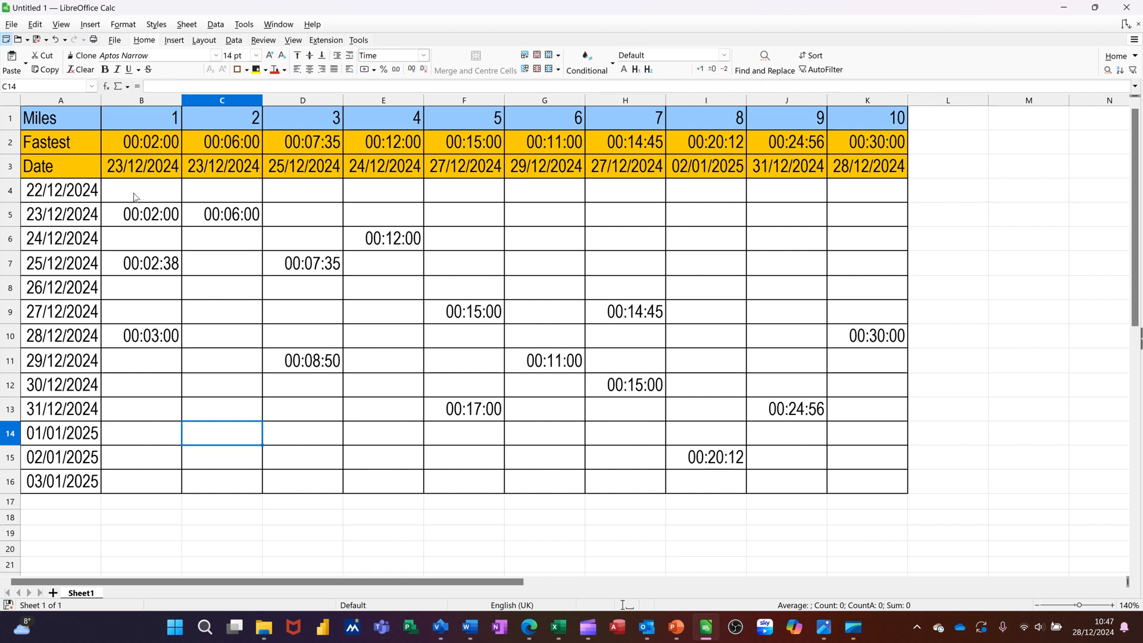
# Add a conditional format for the time cells B4:K16 with the condition type "Formula is".
pyautogui.moveTo(136, 197); pyautogui.dragTo(850, 477)
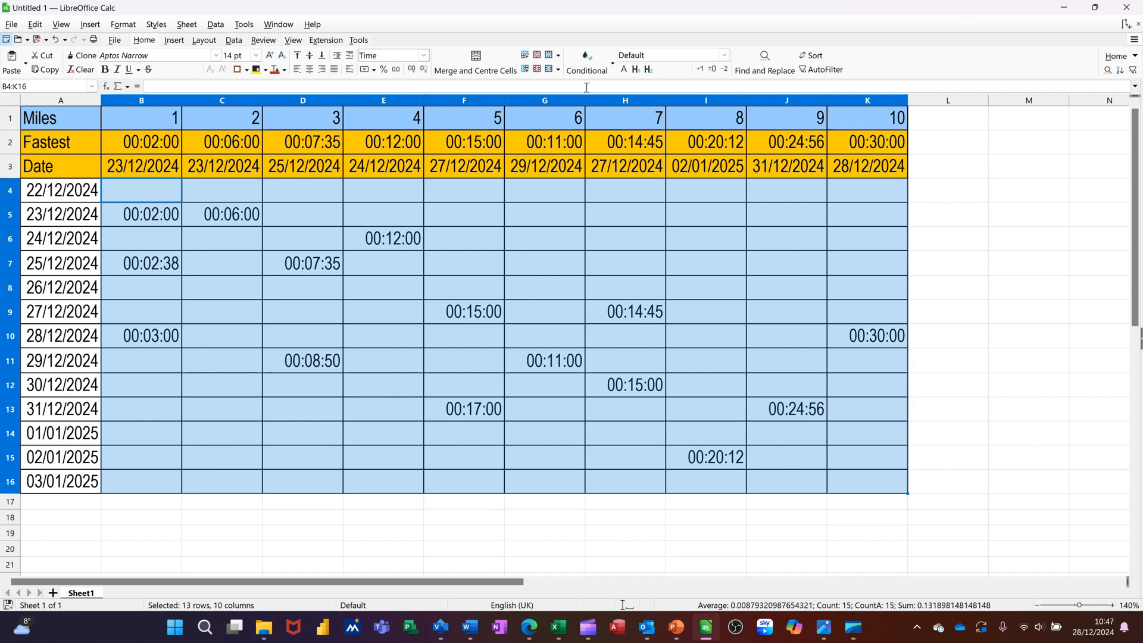
pyautogui.click(595, 72)
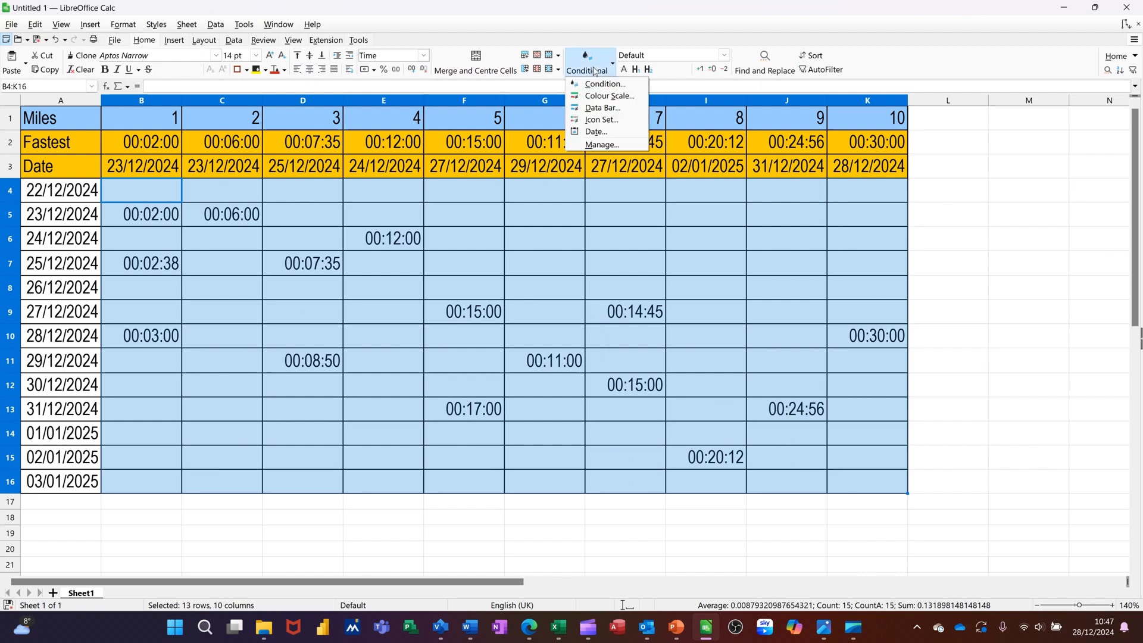
pyautogui.click(593, 147)
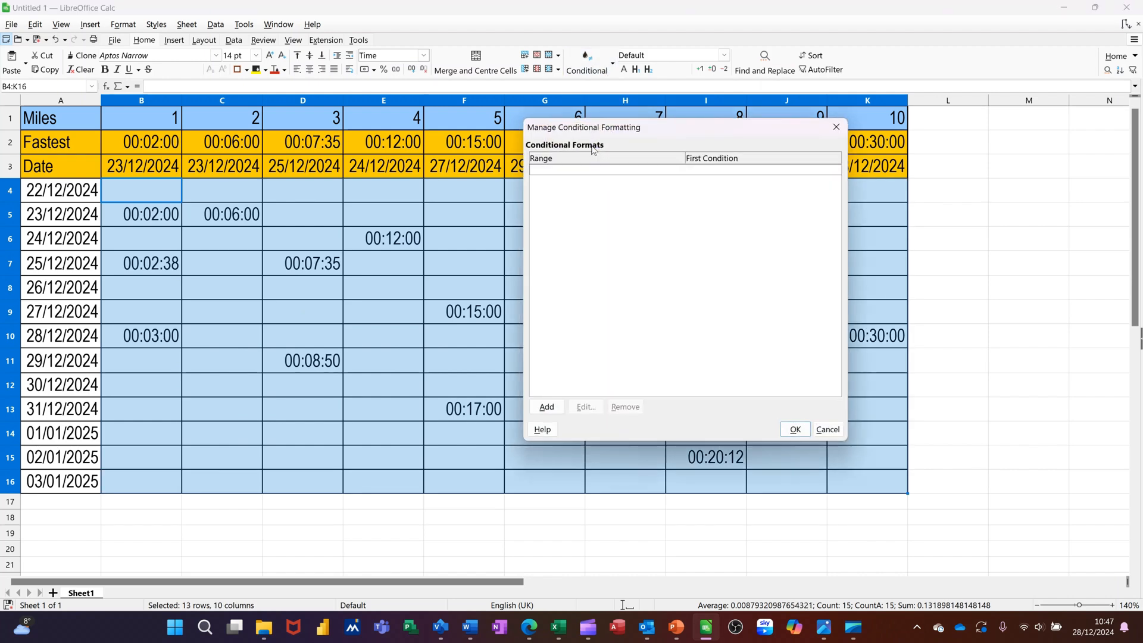
pyautogui.click(546, 408)
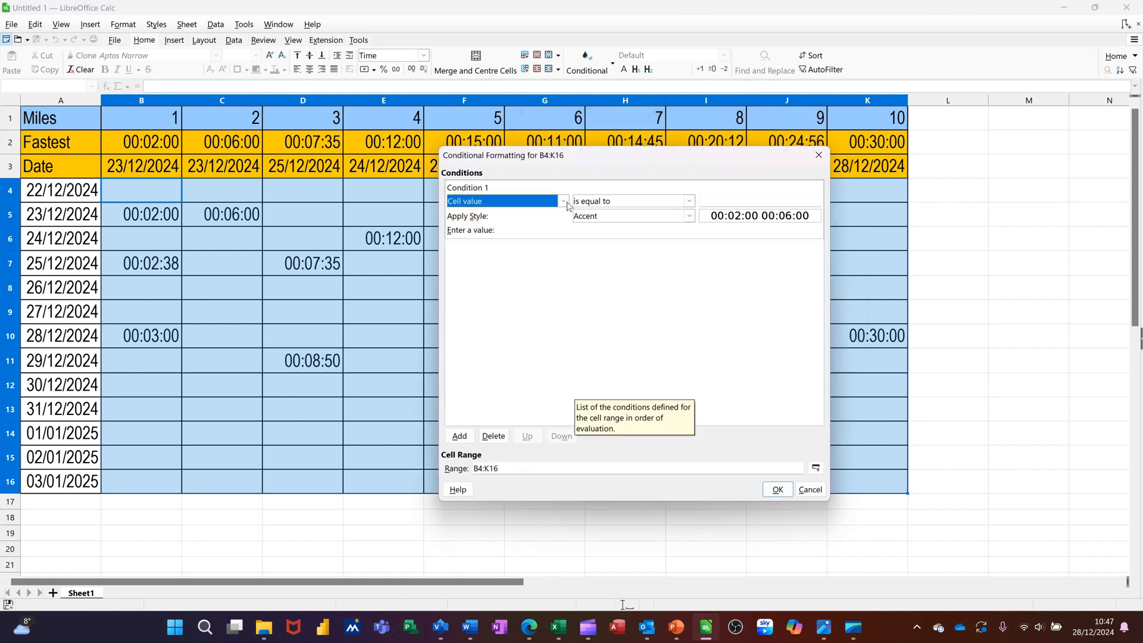
pyautogui.click(565, 202)
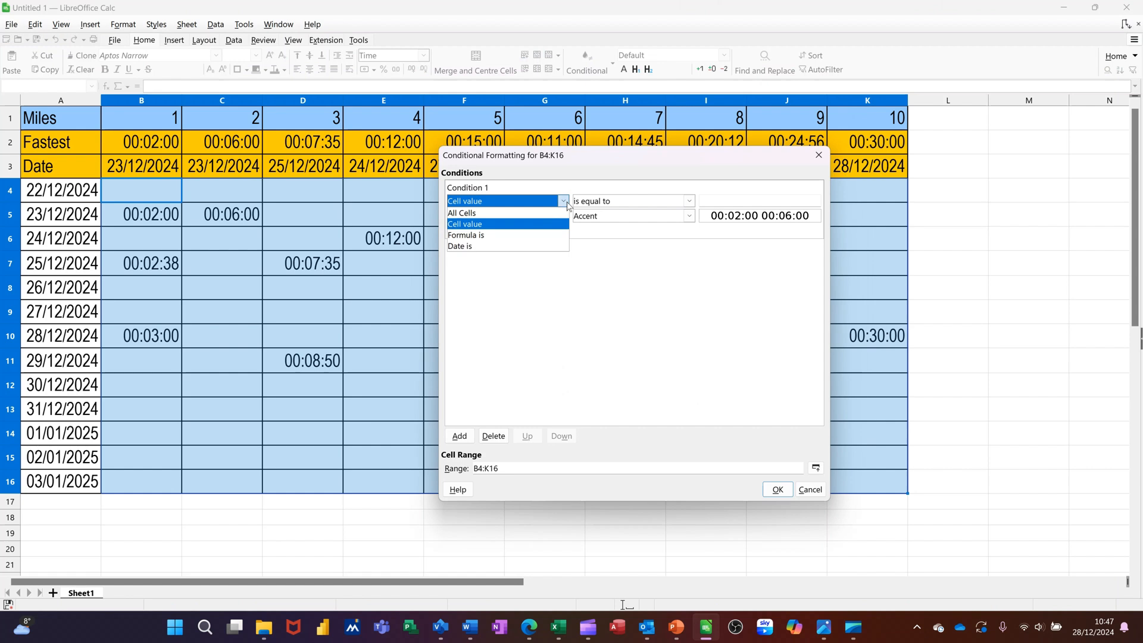
pyautogui.click(523, 236)
# Enter =$Sheet1.B4=$Sheet1.B$2 as the condition's formula so each time is compared with its column's fastest time.
pyautogui.click(594, 201)
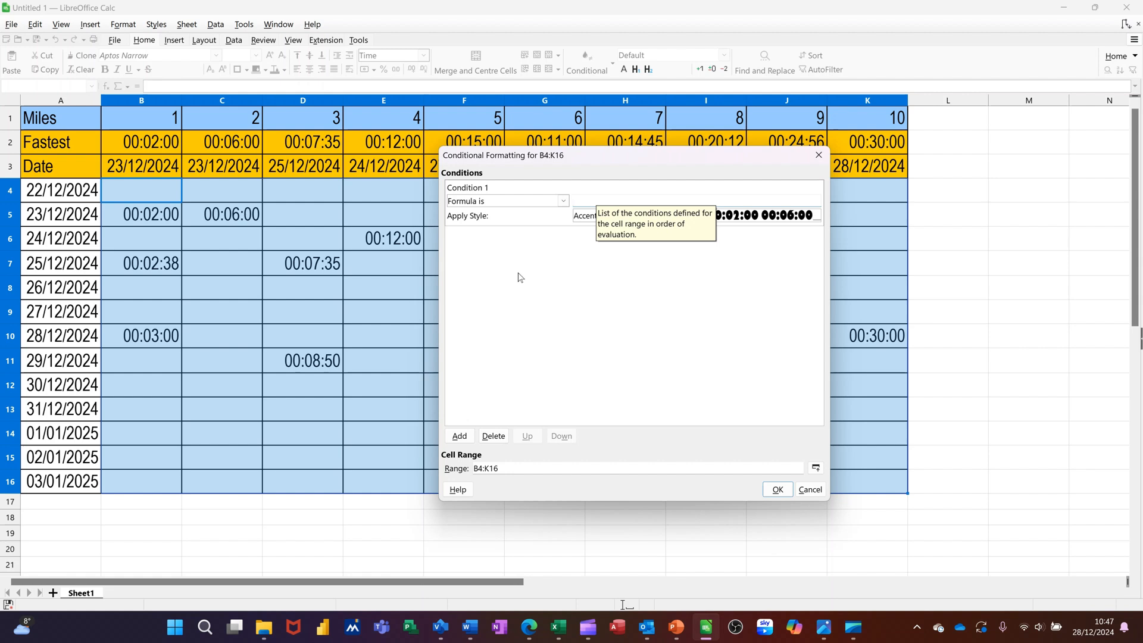
pyautogui.write('=')
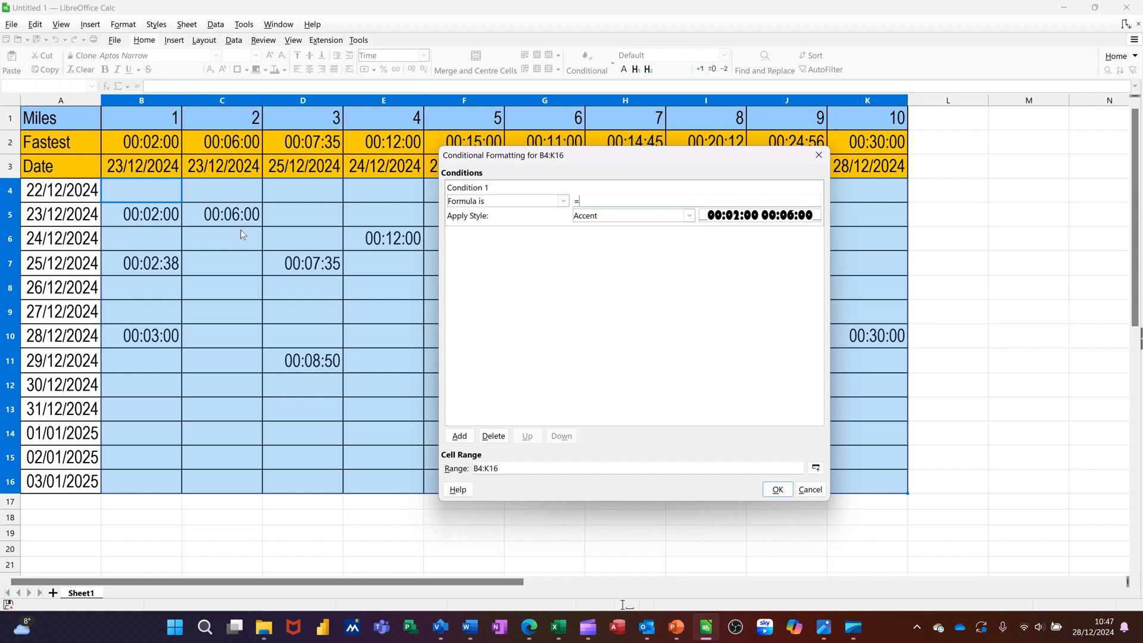
pyautogui.click(127, 193)
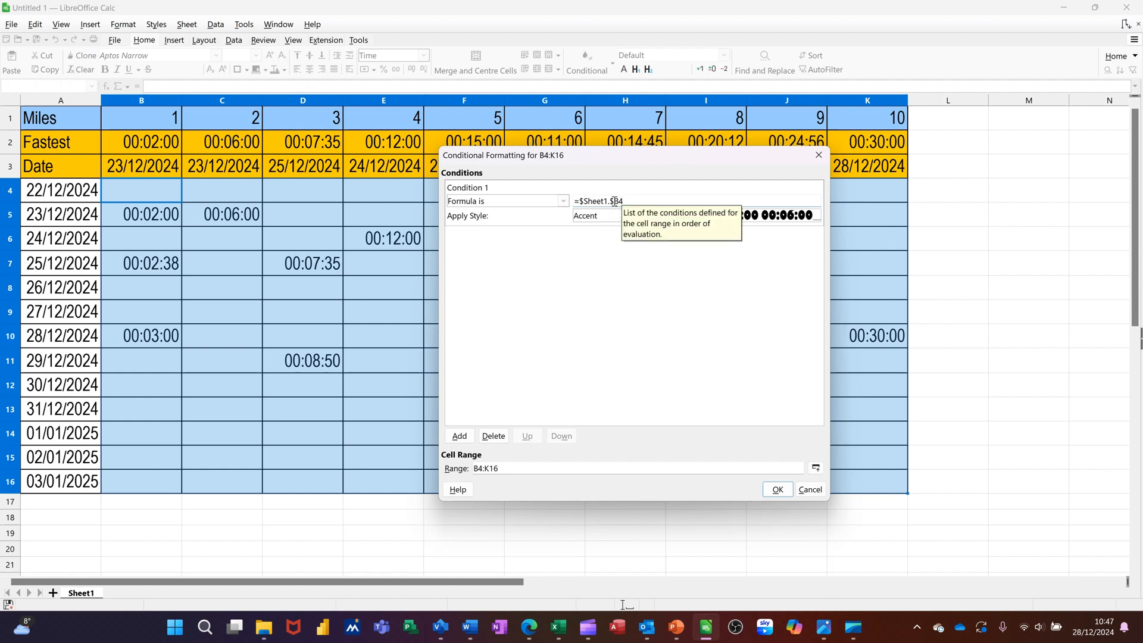
pyautogui.press('BackSpace')
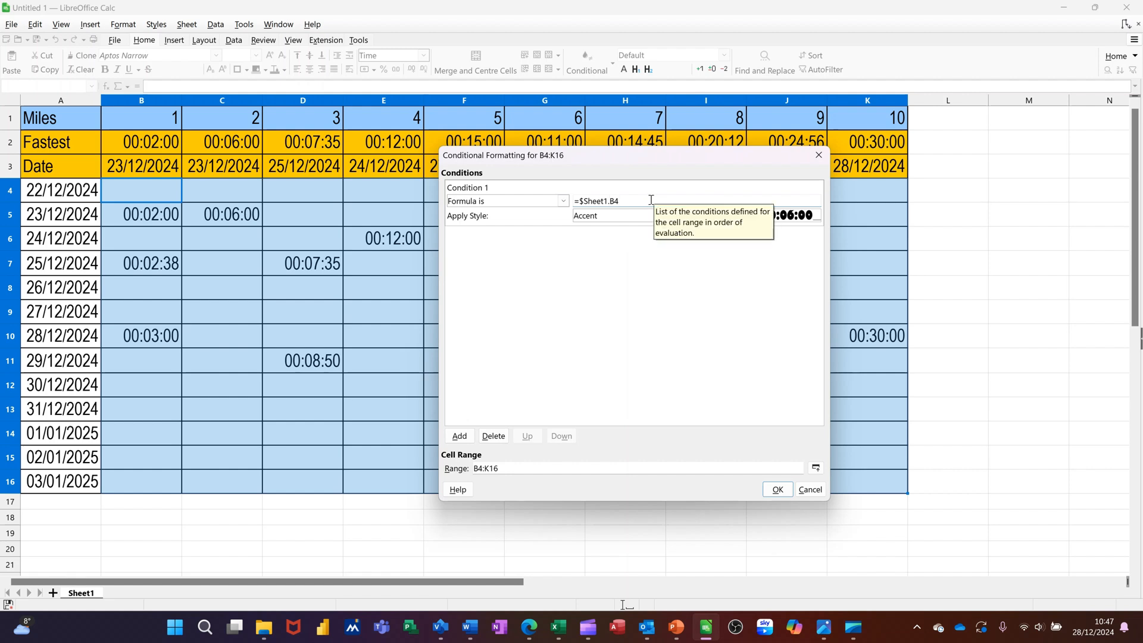
pyautogui.write('=')
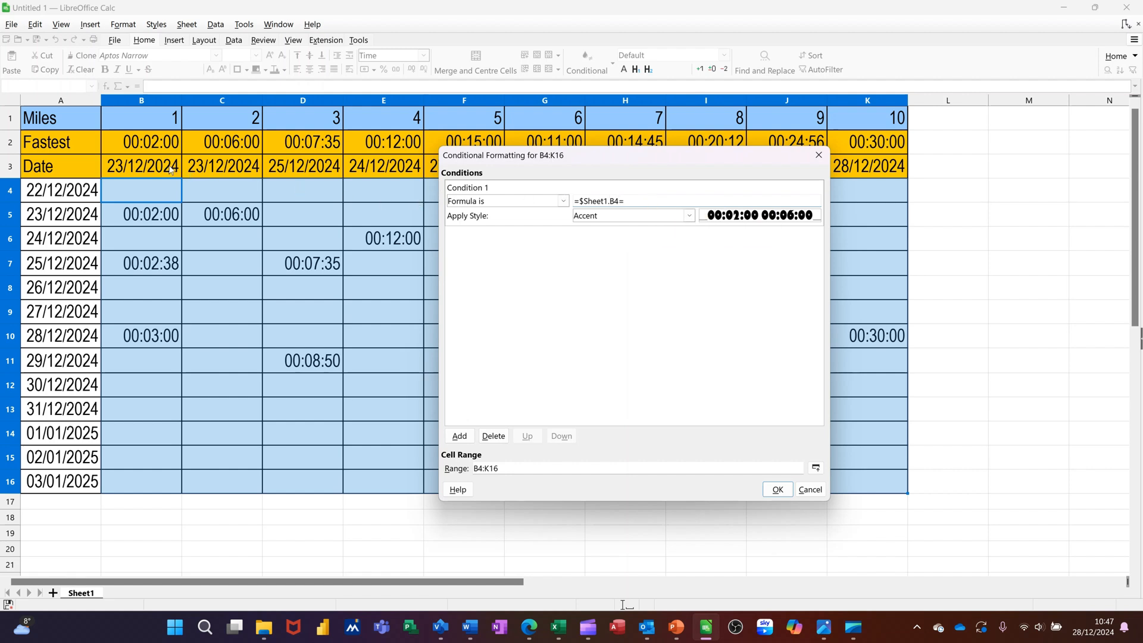
pyautogui.click(129, 149)
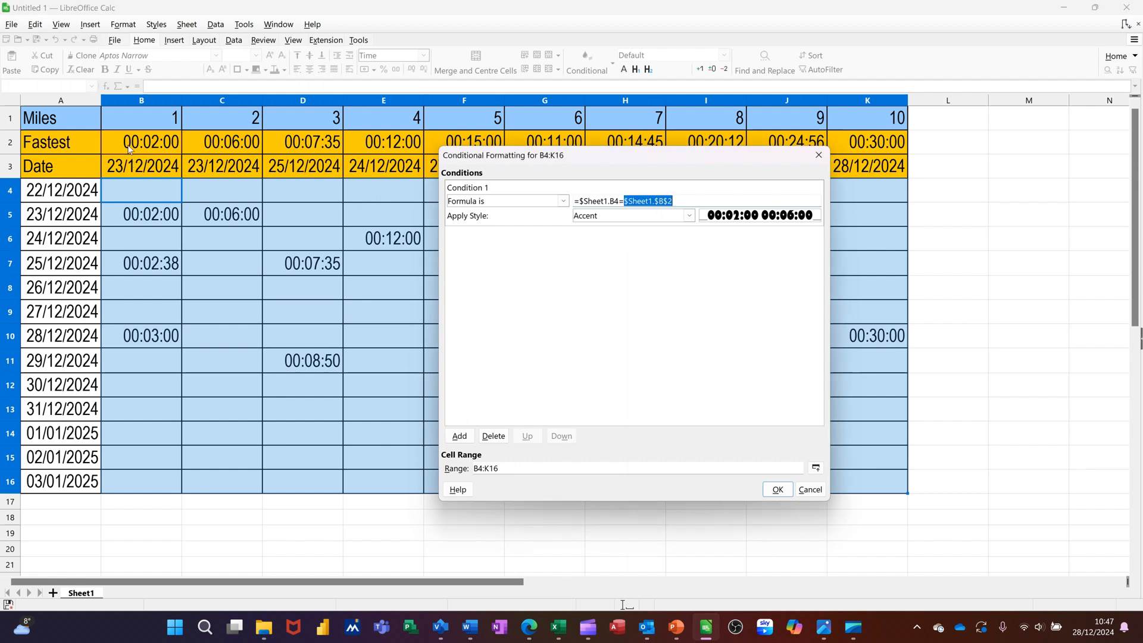
pyautogui.click(659, 202)
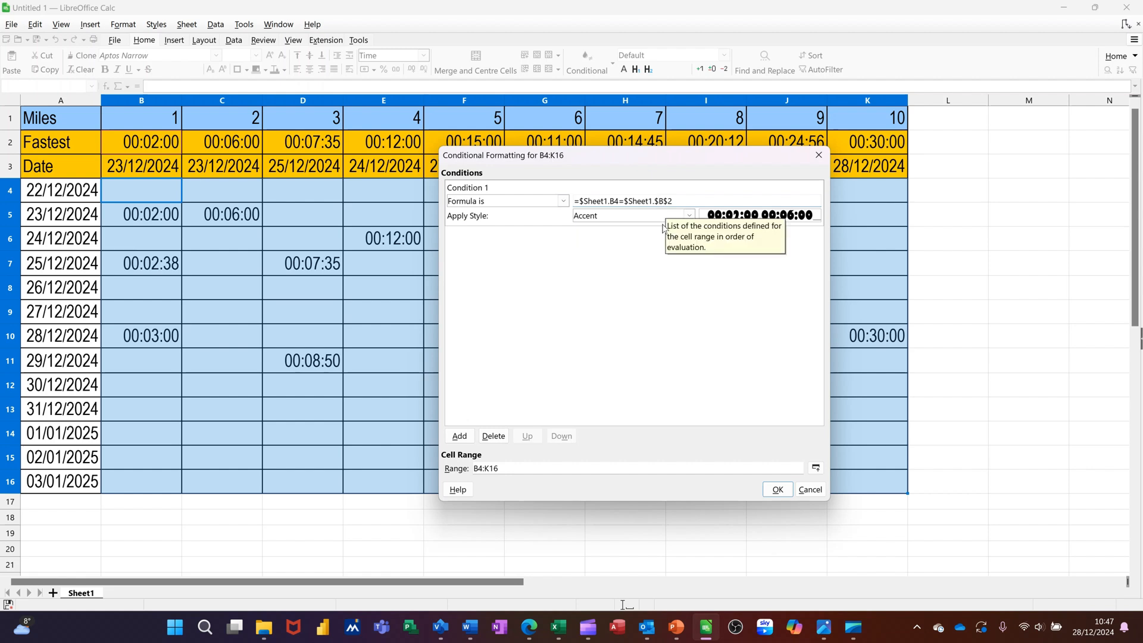
pyautogui.press('BackSpace')
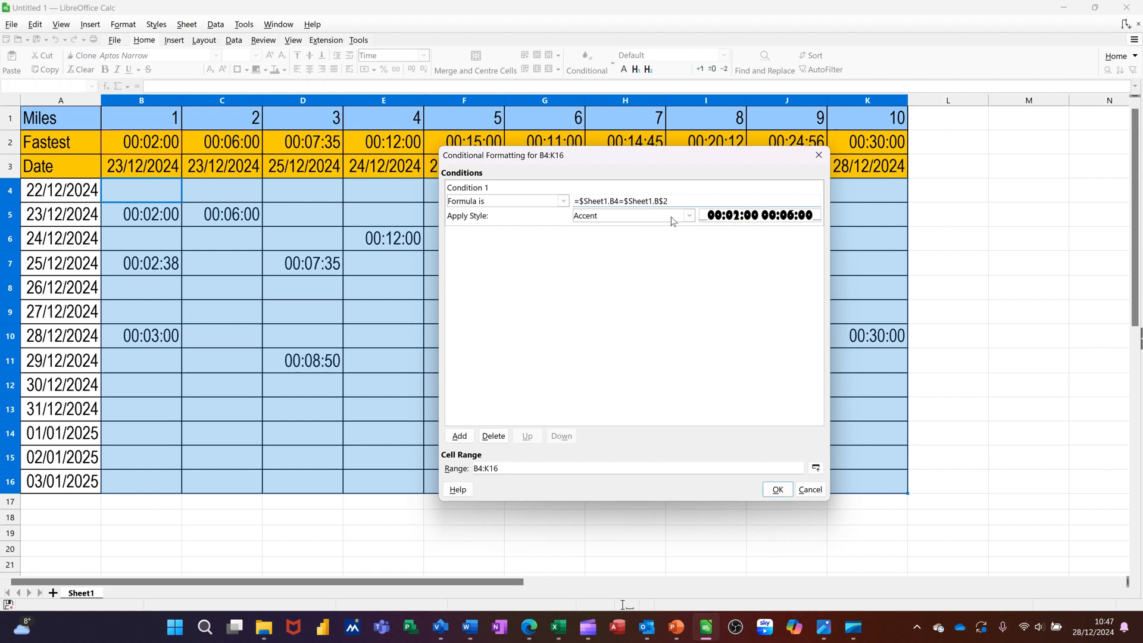
# Assign the Good style to the condition and apply the conditional format to the sheet.
pyautogui.click(689, 217)
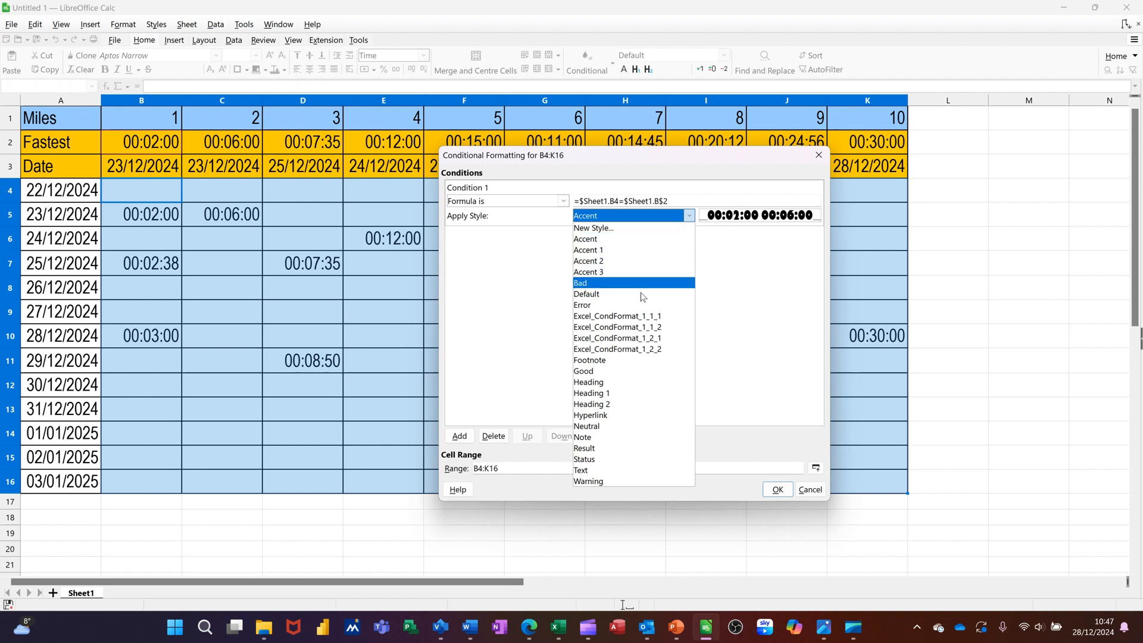
pyautogui.click(630, 375)
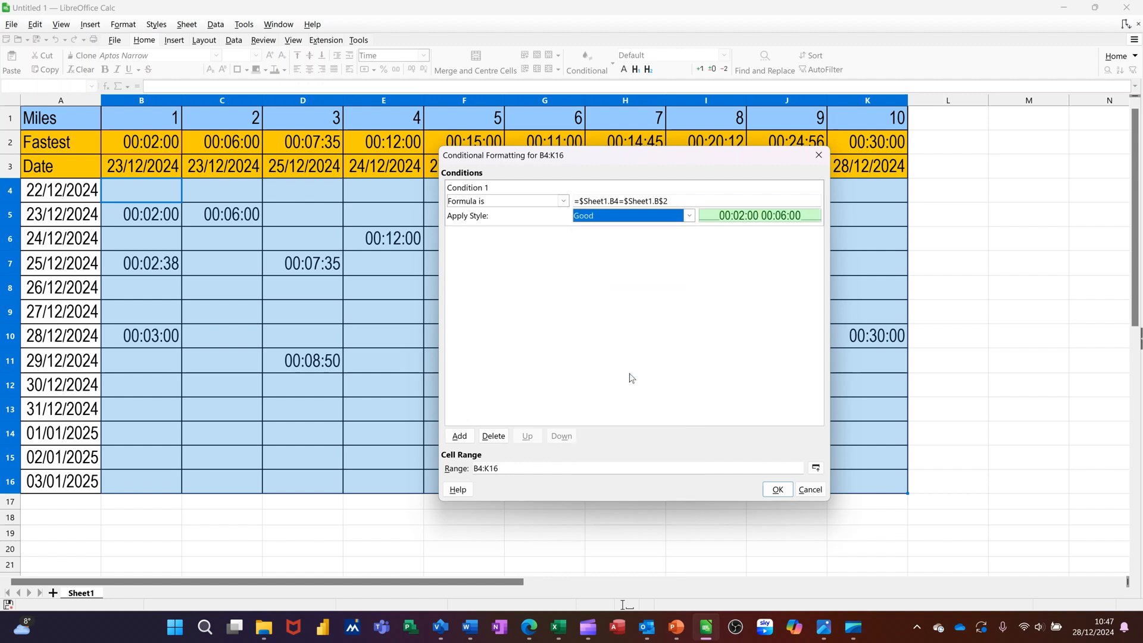
pyautogui.click(778, 491)
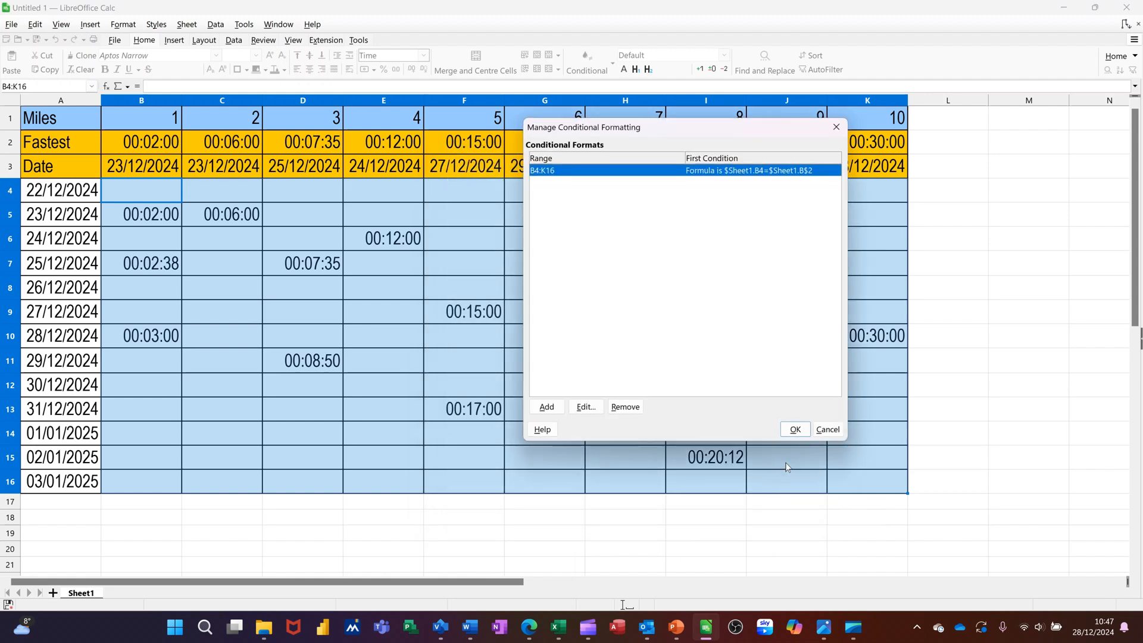
pyautogui.click(794, 431)
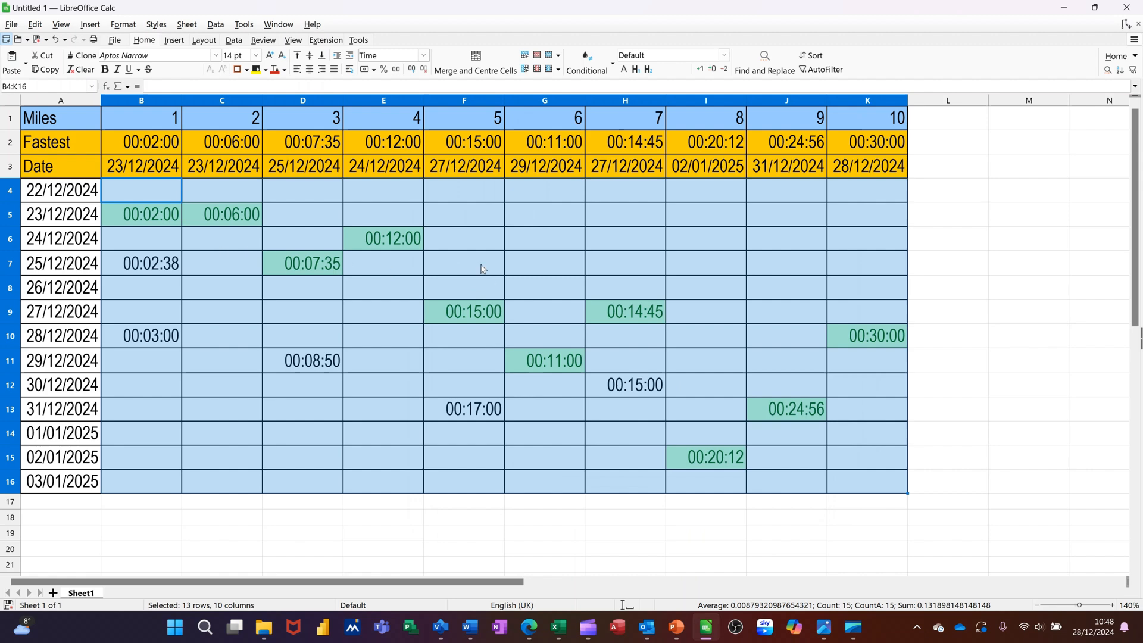
pyautogui.click(562, 407)
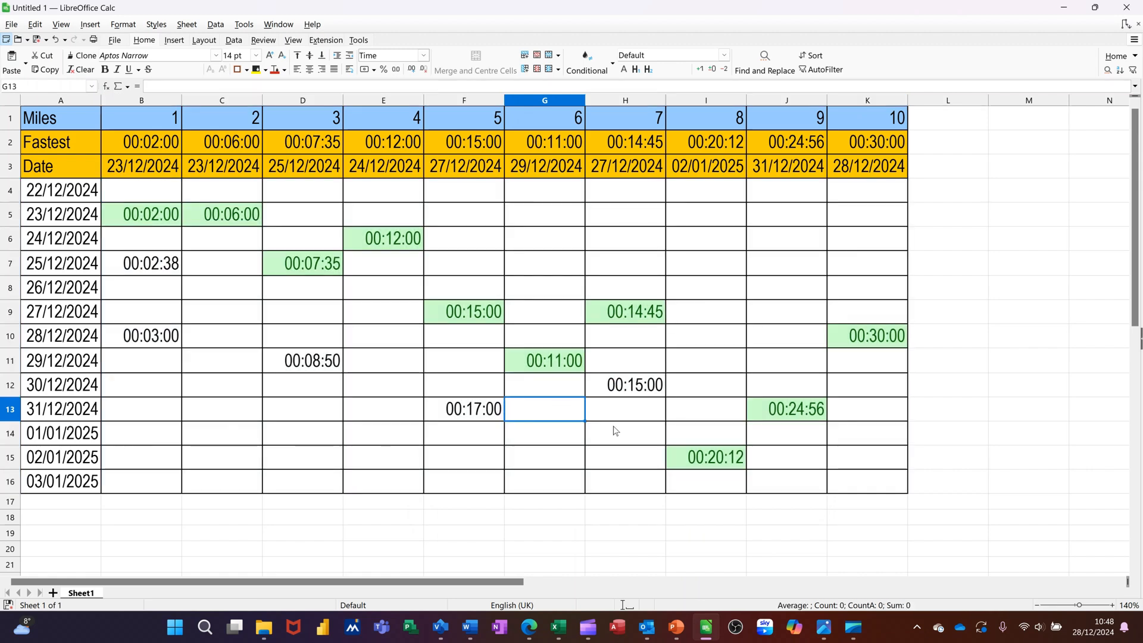